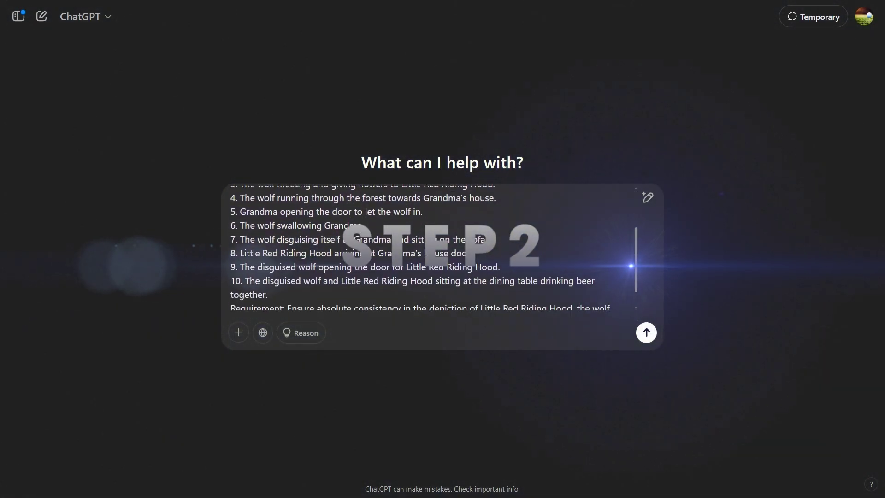
# Send ChatGPT the request for ten consistent Little Red Riding Hood anime scene prompts.
pyautogui.press('Return')
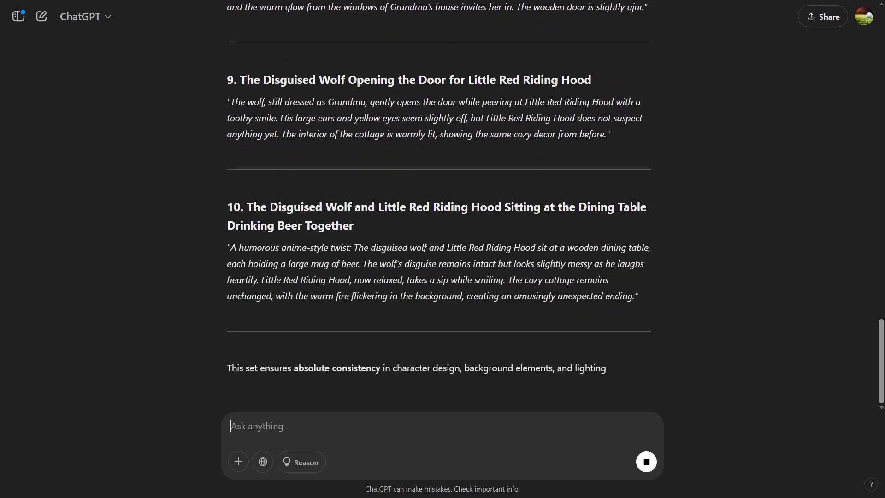
pyautogui.scroll(10, 442, 208)
pyautogui.scroll(5, 442, 208)
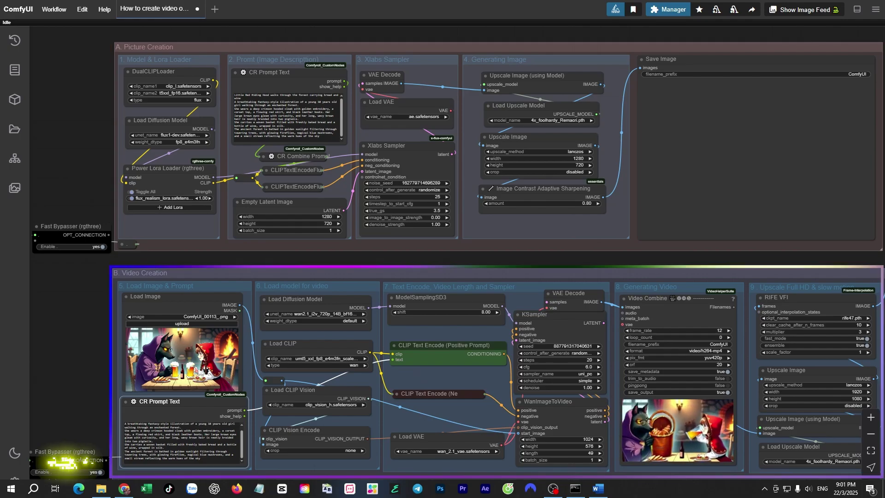
# Bypass the video creation group and queue the workflow to render the forest image.
pyautogui.click(95, 472)
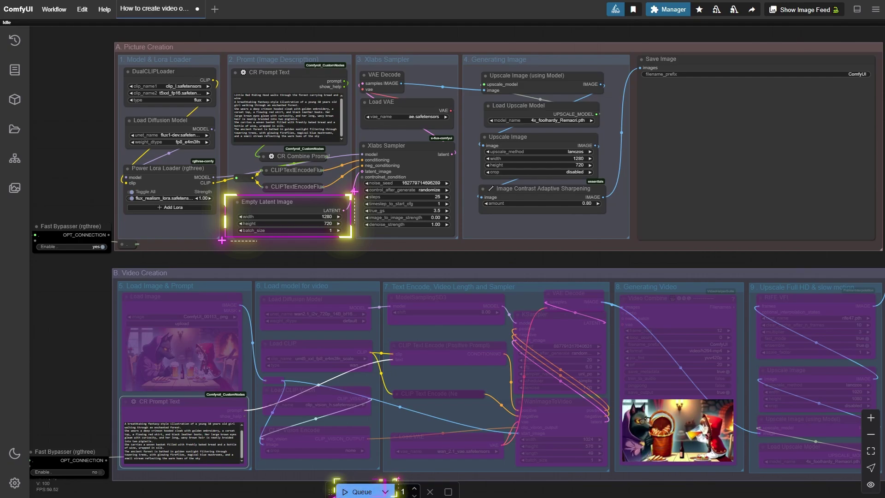
pyautogui.click(361, 491)
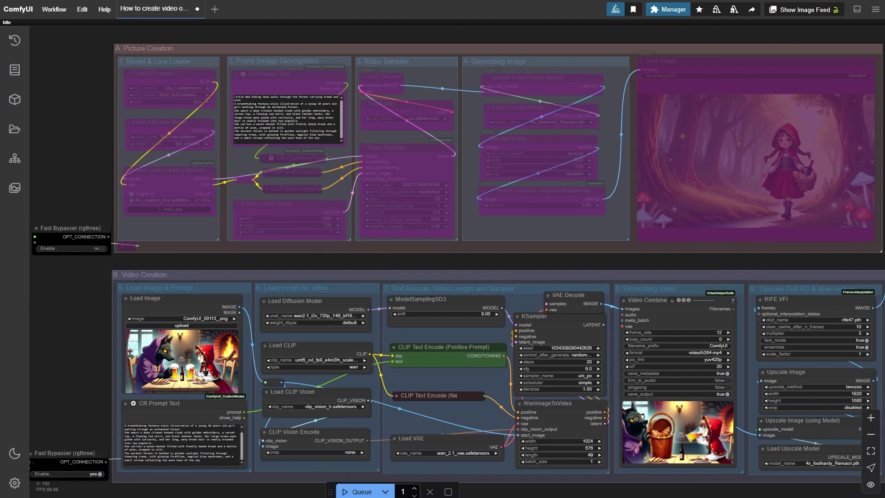
# Load 1.png into the video group's Load Image node and queue the video render.
pyautogui.moveTo(266, 270); pyautogui.dragTo(197, 385)
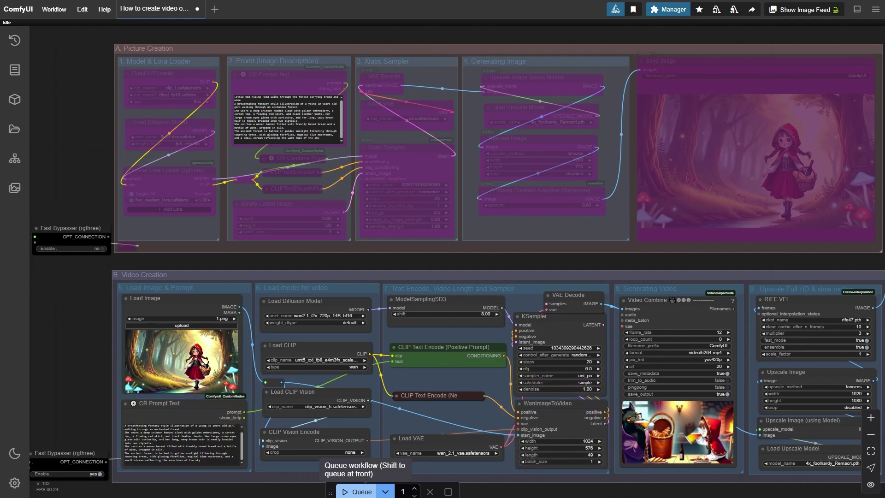
pyautogui.hotkey('ctrl', 'Return')
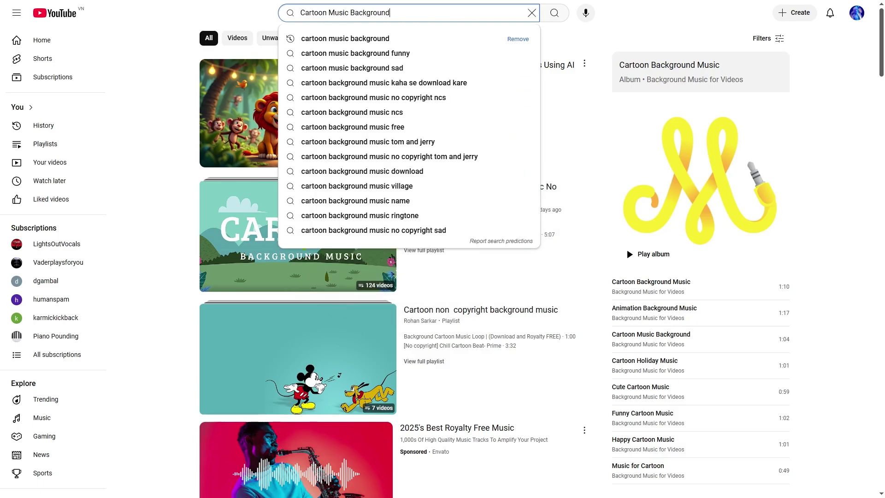
# Search YouTube for cartoon background music, forest birds and Stream Flowing Sound.
pyautogui.press('Return')
pyautogui.click(531, 13)
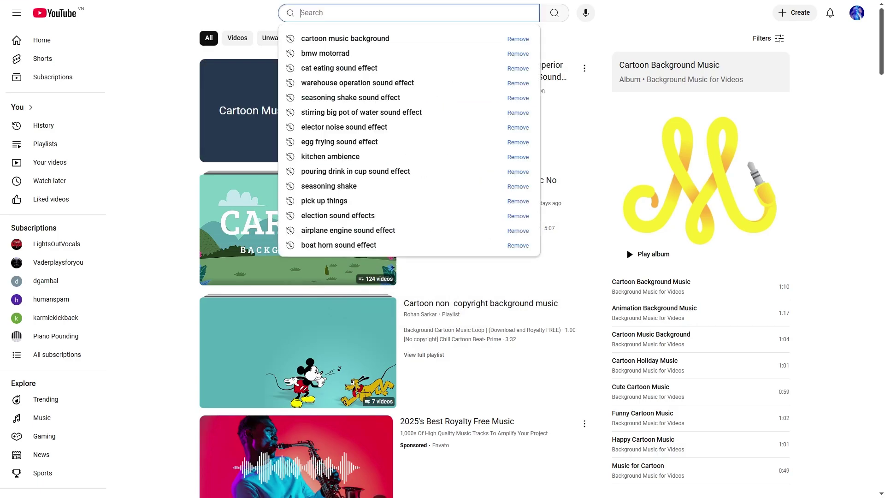
pyautogui.write('Forest Birds Sound')
pyautogui.press('Return')
pyautogui.scroll(-5, 442, 277)
pyautogui.write('Stream Flowing Sound')
pyautogui.press('Return')
pyautogui.scroll(-5, 442, 277)
pyautogui.scroll(-5, 443, 276)
pyautogui.write('Footsteps on Stone')
# Search YouTube for Footsteps on Stone, Animal Footsteps, Magic Sound and Wood Door Creaky.
pyautogui.press('Return')
pyautogui.scroll(-5, 442, 277)
pyautogui.write('Animal Footsteps')
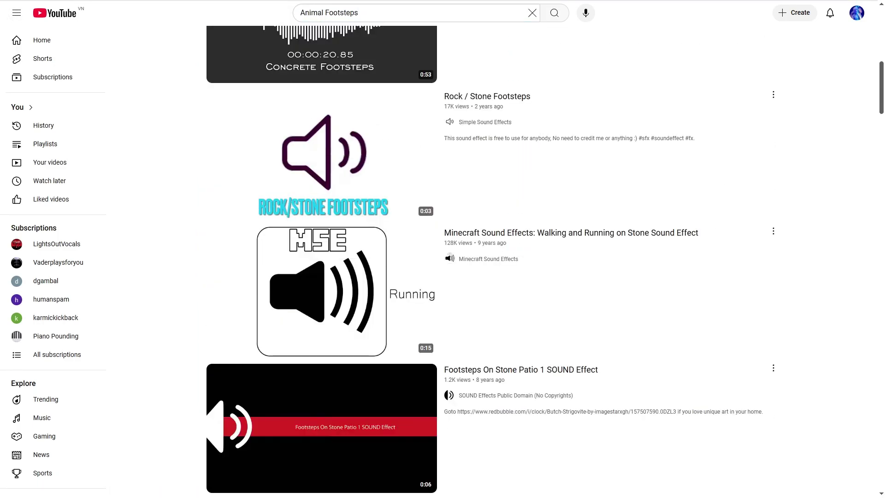
pyautogui.press('Return')
pyautogui.scroll(-3, 443, 277)
pyautogui.scroll(-5, 442, 277)
pyautogui.write('Magic Sound')
pyautogui.press('Return')
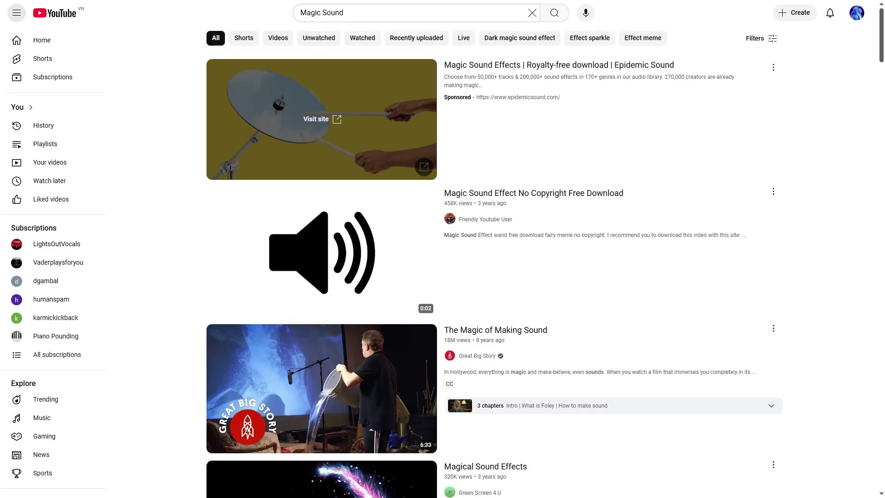
pyautogui.scroll(-5, 443, 276)
pyautogui.scroll(-3, 443, 277)
pyautogui.click(408, 12)
pyautogui.write('Wood Door Creaky')
pyautogui.press('Return')
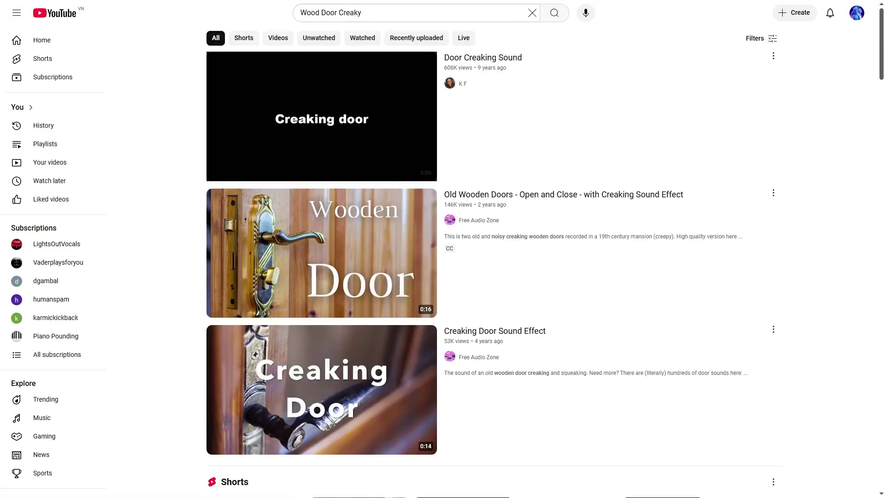
pyautogui.scroll(-5, 443, 276)
pyautogui.scroll(-2, 442, 277)
pyautogui.scroll(-2, 442, 277)
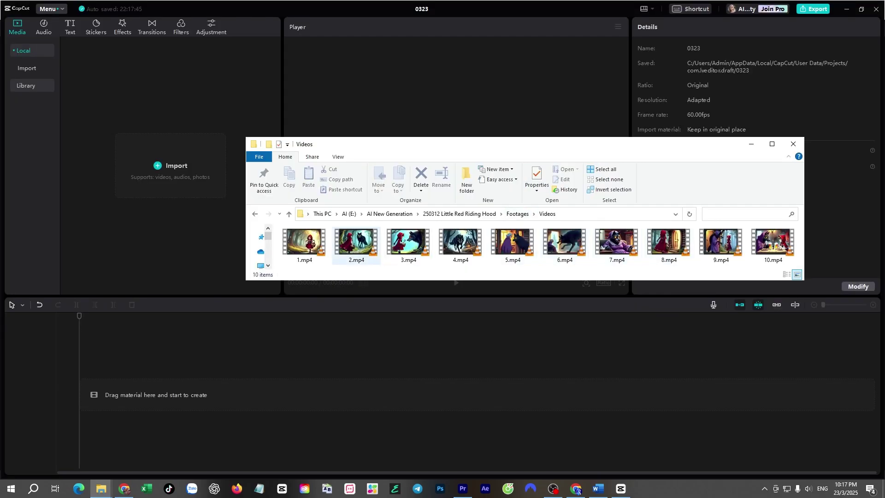
# Drop all ten scene mp4 clips onto the empty CapCut timeline.
pyautogui.moveTo(307, 243); pyautogui.dragTo(142, 374)
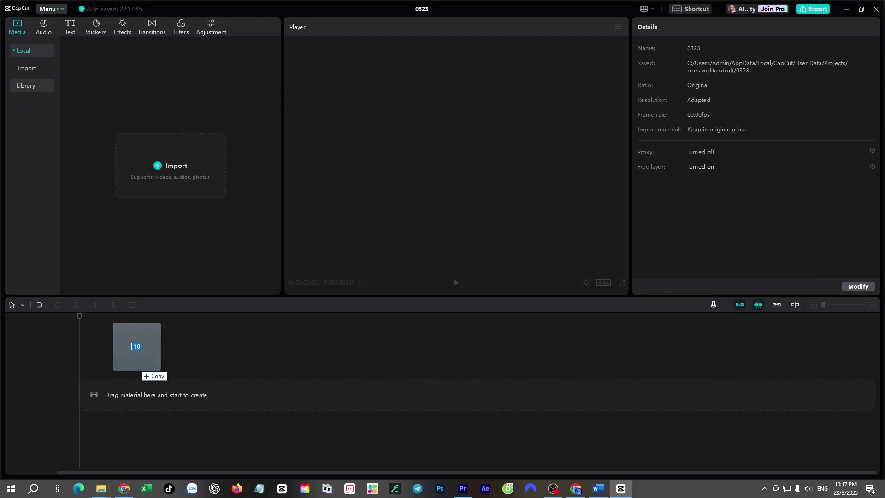